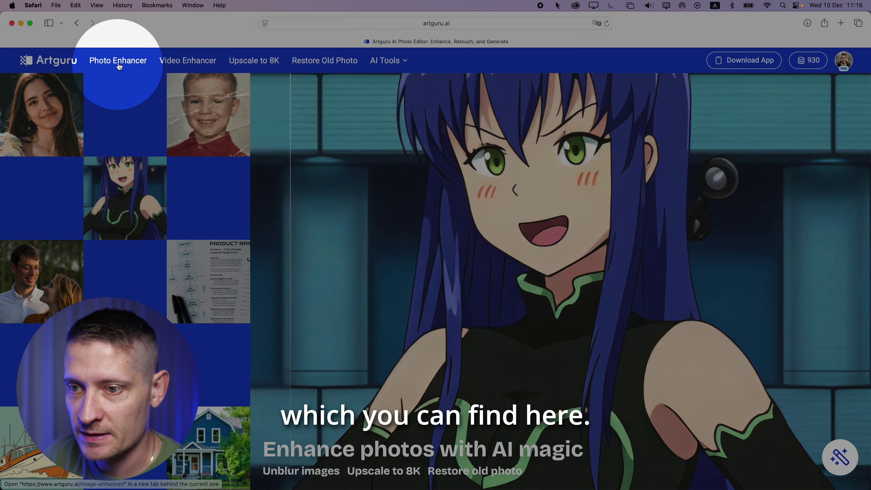
Step: Open the AI Photo Enhancer and select Owl.jpg, previewing it full size first
left_click(118, 63)
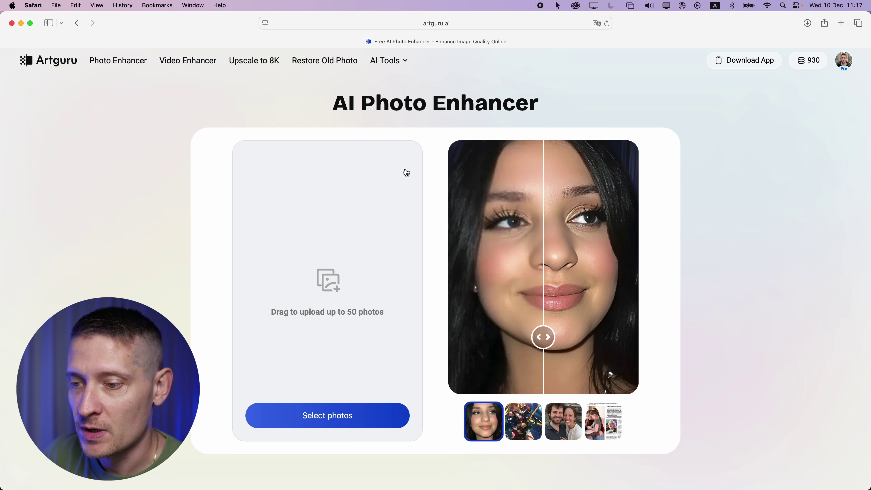
left_click(329, 285)
left_click(256, 115)
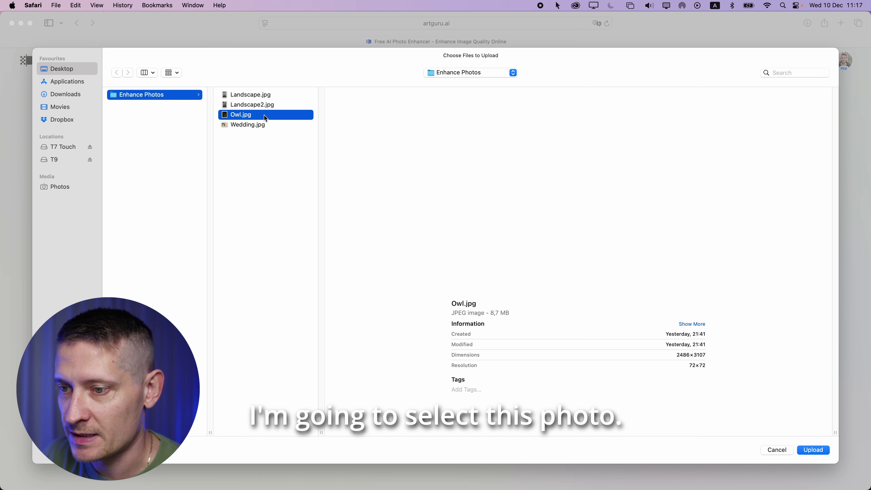
key("space")
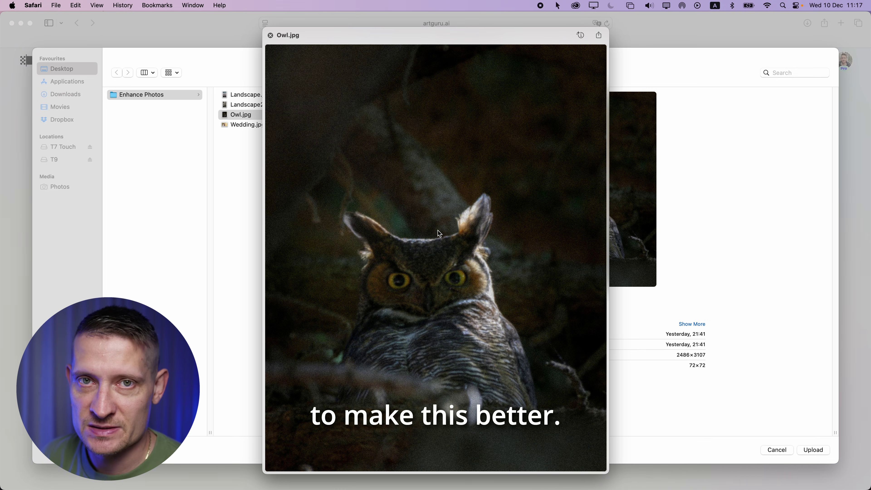
key("space")
Step: Upload Owl.jpg and zoom in and out on the 2486 x 3107 vs 3278 x 4096 px comparison
left_click(811, 451)
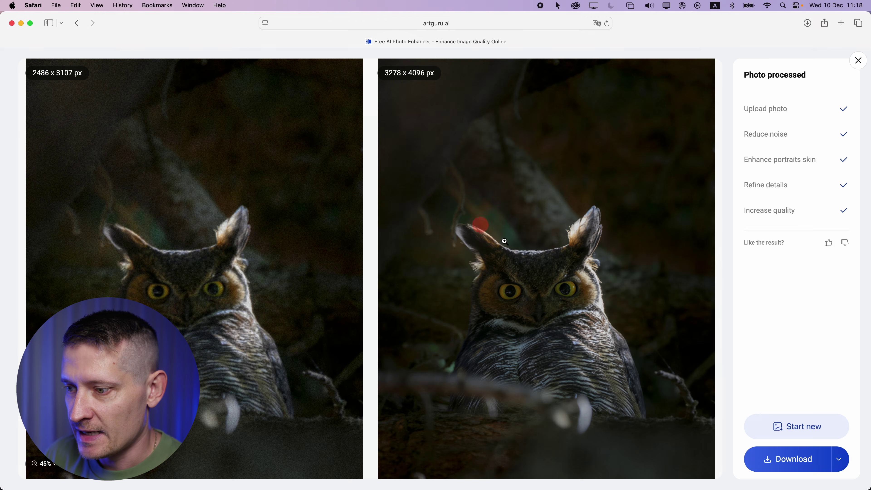
scroll(504, 241, "up", 5)
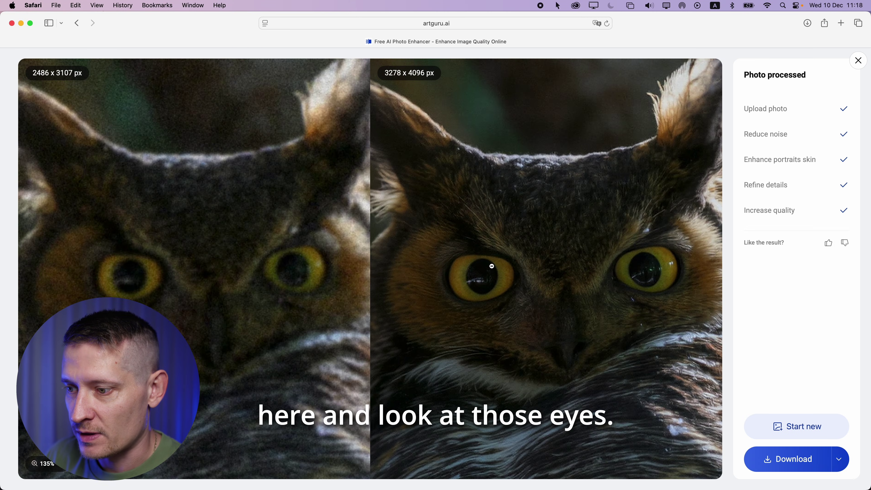
scroll(491, 265, "up", 2)
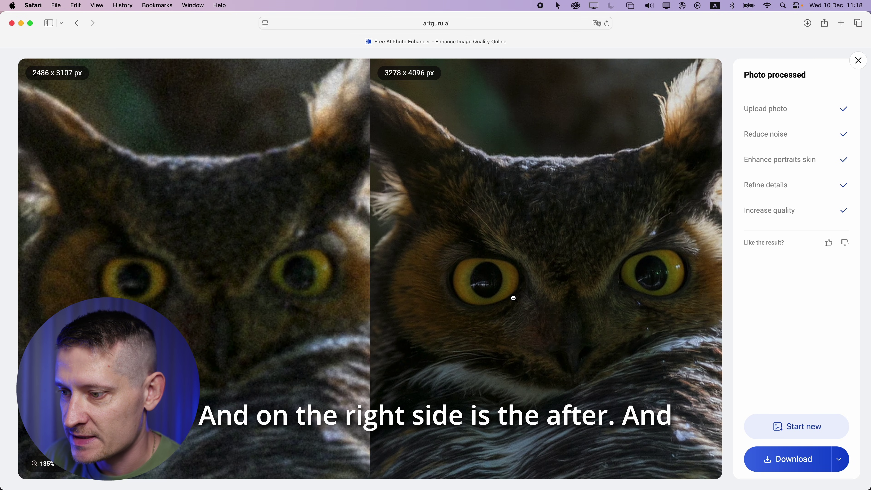
scroll(505, 297, "down", 1)
scroll(565, 261, "down", 1)
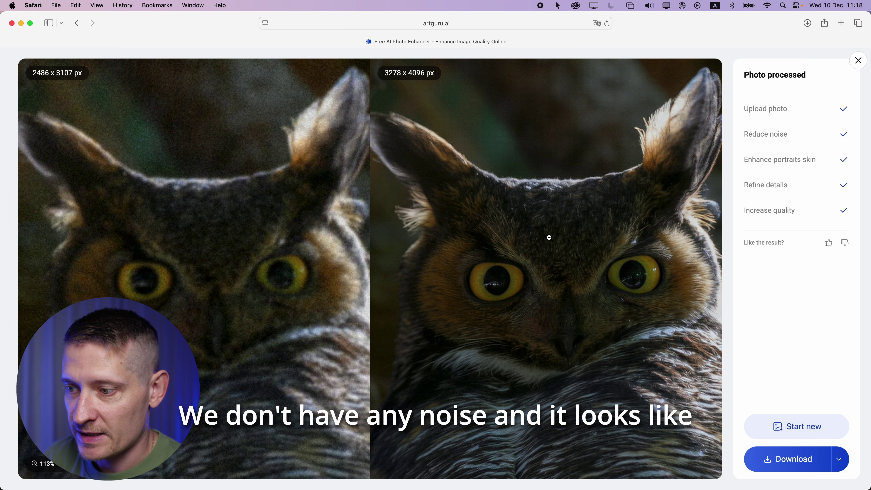
scroll(569, 295, "down", 4)
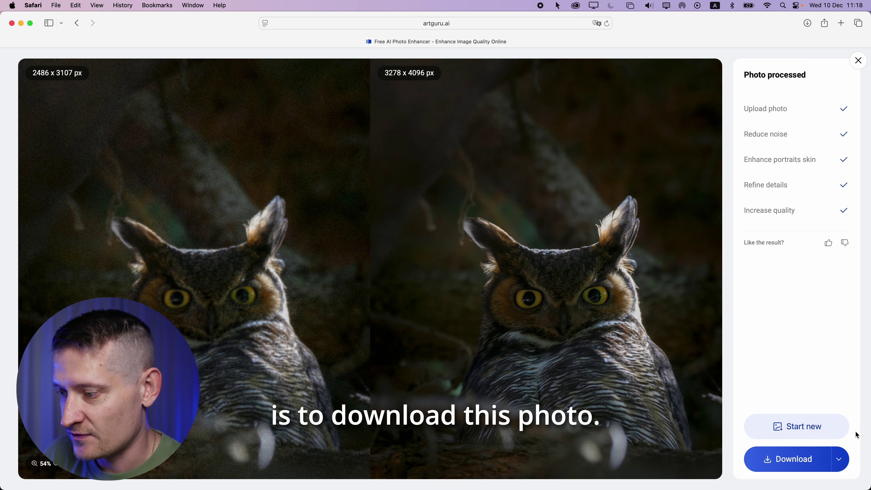
Step: Download the owl's 3278 x 4096 HD upscale, allowing downloads from artguru.ai
left_click(839, 459)
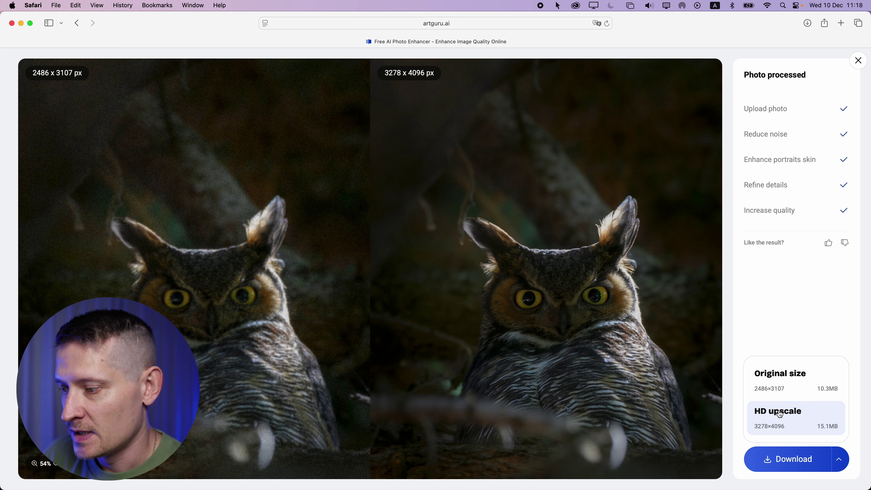
left_click(802, 415)
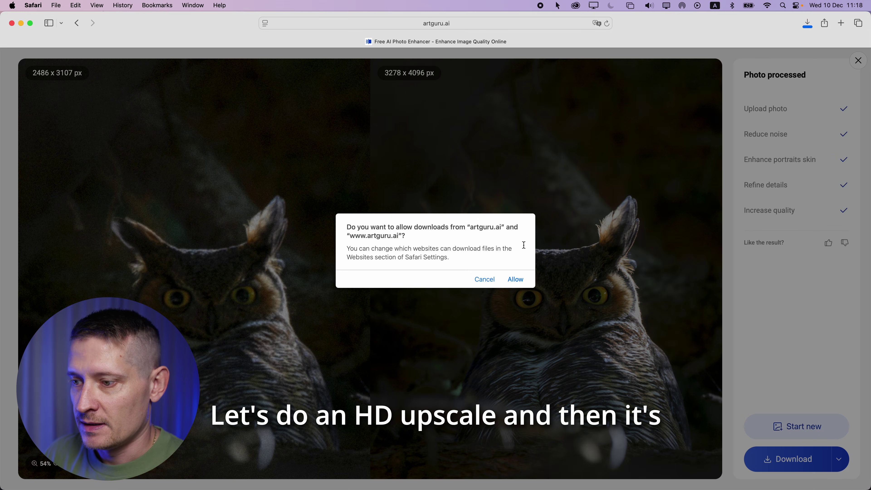
left_click(516, 279)
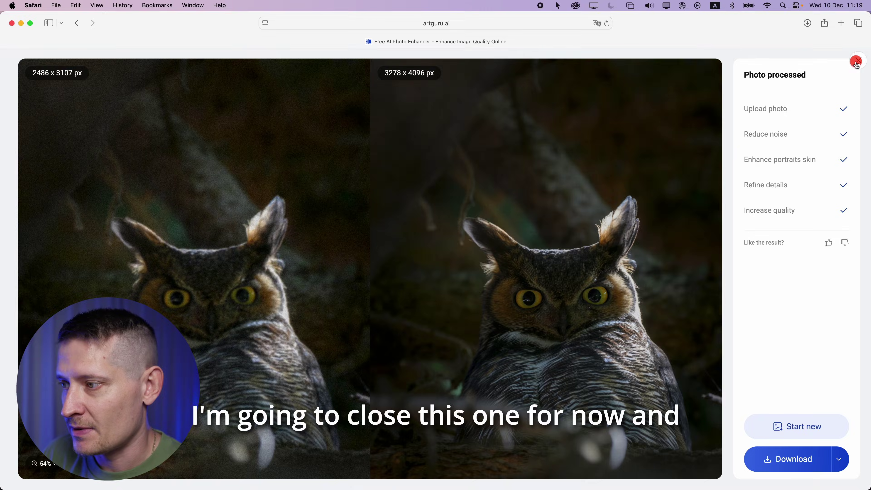
Step: Close the owl result and upload Wedding.jpg for enhancement
key("Escape")
left_click(306, 283)
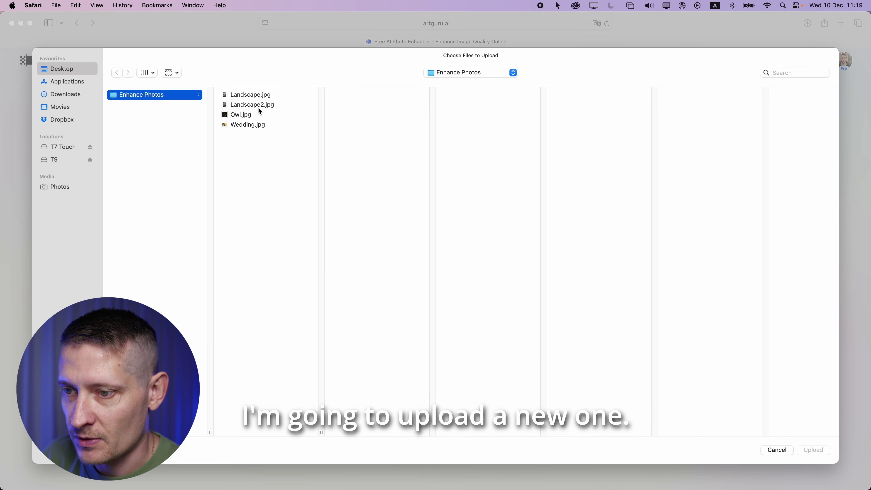
left_click(248, 124)
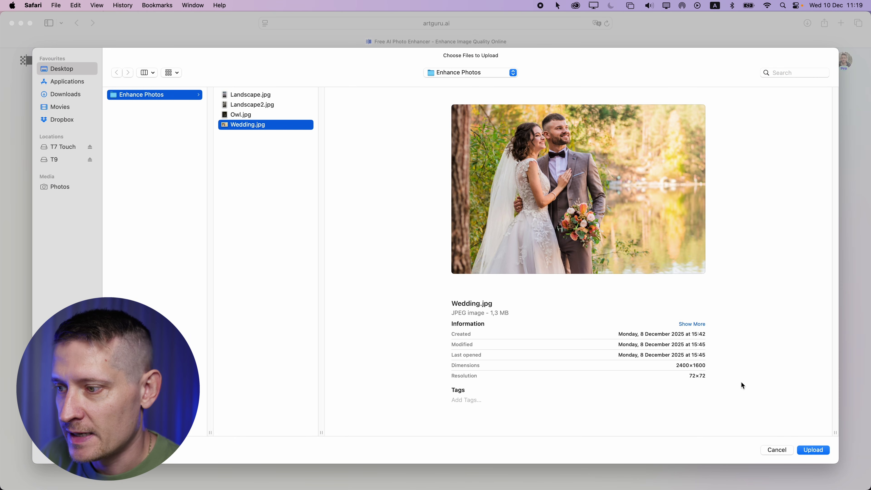
left_click(812, 450)
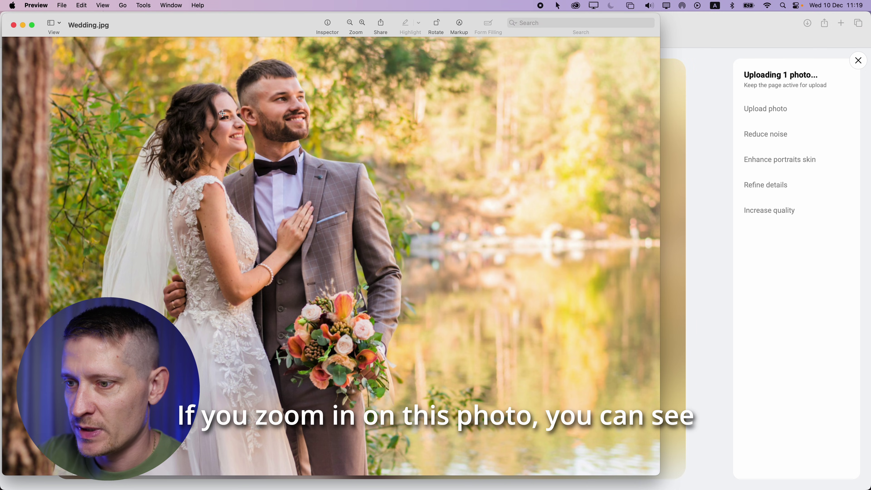
Step: Inspect the Wedding.jpg photo in Preview, then close the Preview window
scroll(222, 113, "up", 5)
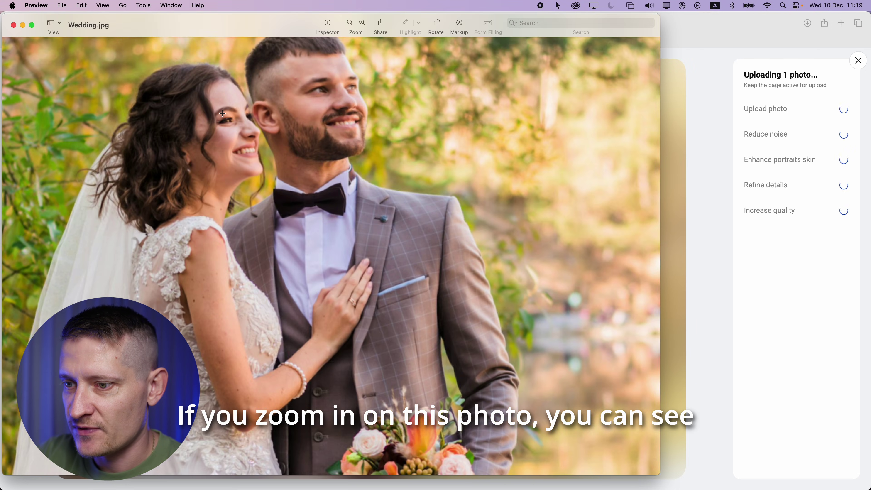
scroll(222, 114, "down", 3)
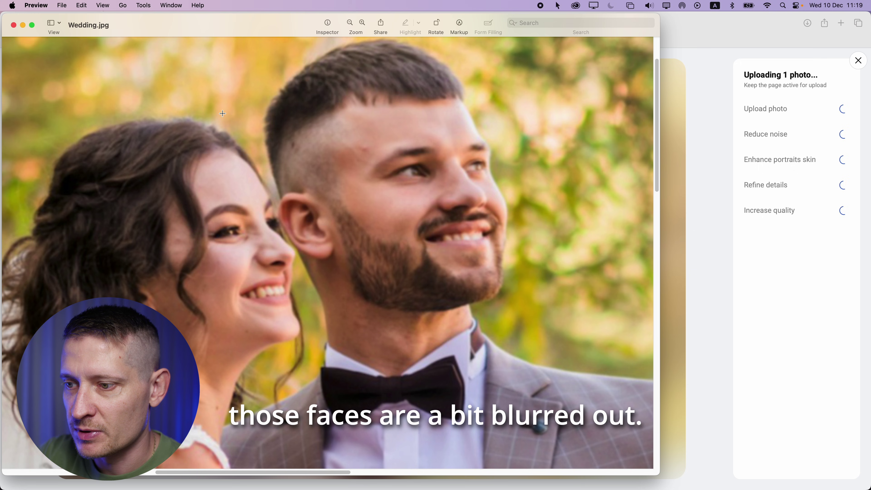
scroll(222, 114, "down", 3)
scroll(222, 113, "up", 3)
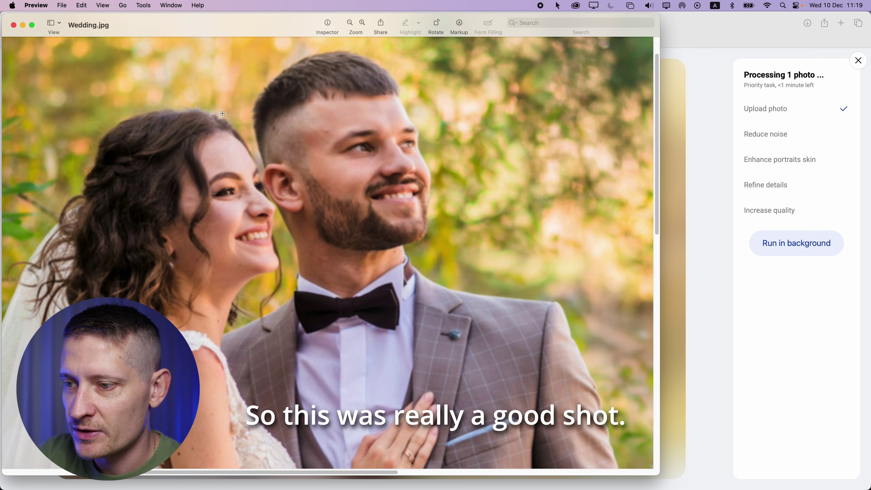
scroll(222, 114, "down", 1)
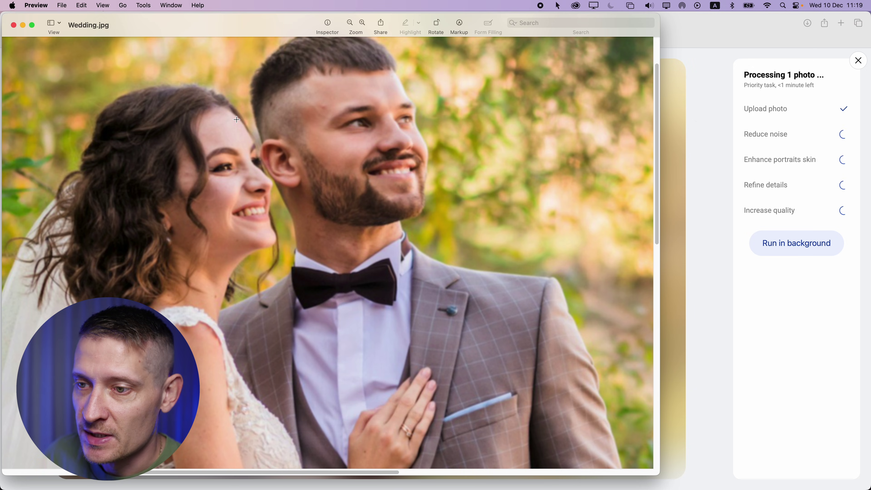
left_click(13, 25)
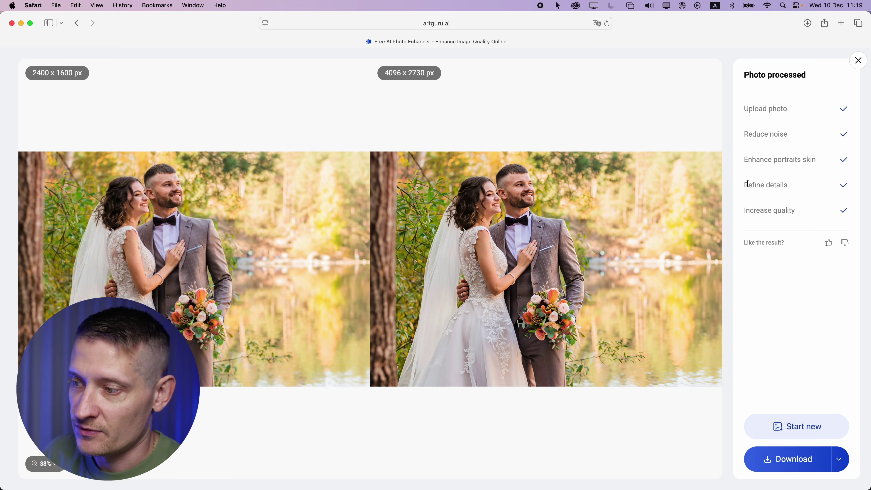
Step: Zoom in and out on the couple's faces in the 2400 x 1600 vs 4096 x 2730 px comparison
scroll(503, 158, "up", 5)
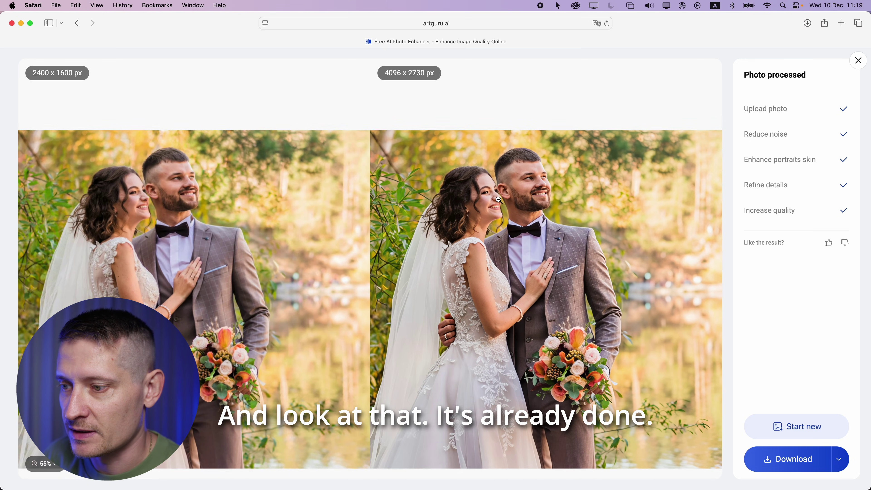
scroll(502, 158, "up", 8)
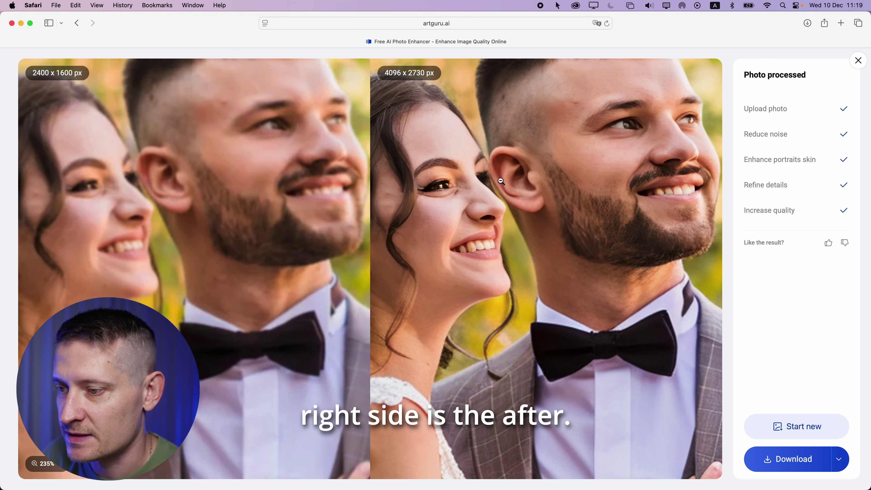
scroll(501, 180, "down", 2)
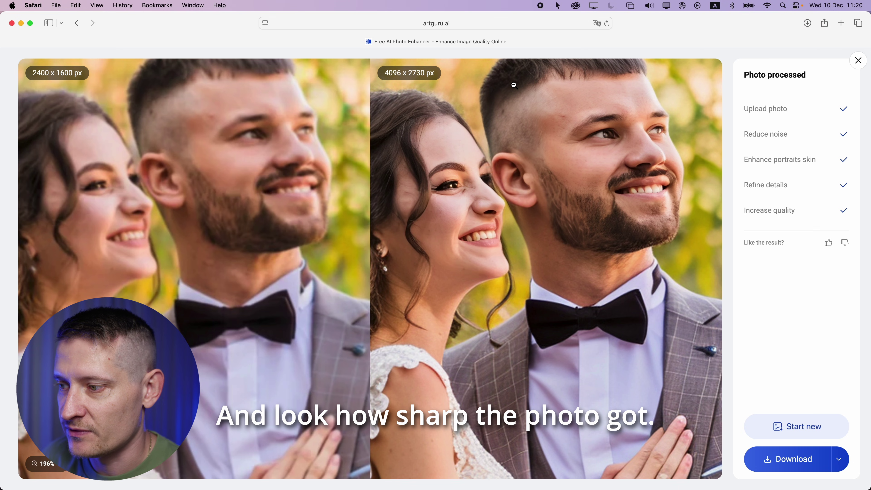
scroll(542, 201, "down", 2)
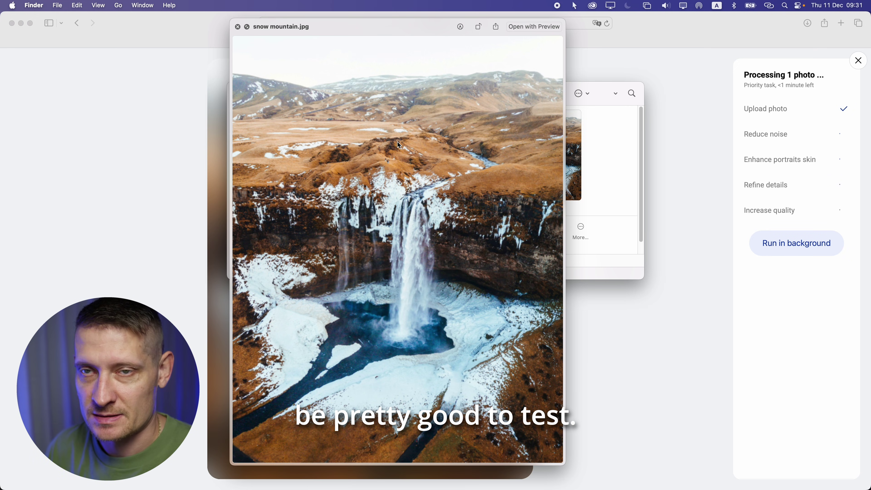
Step: Close the snow mountain.jpg preview to reveal the finished enhancement
left_click(238, 27)
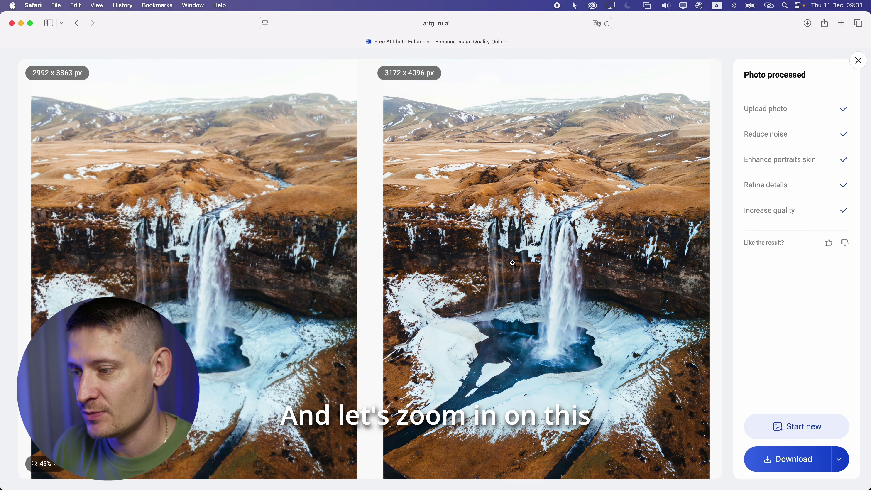
Step: Zoom into the waterfall's upper mountains and pan across the background hills
left_click(524, 231)
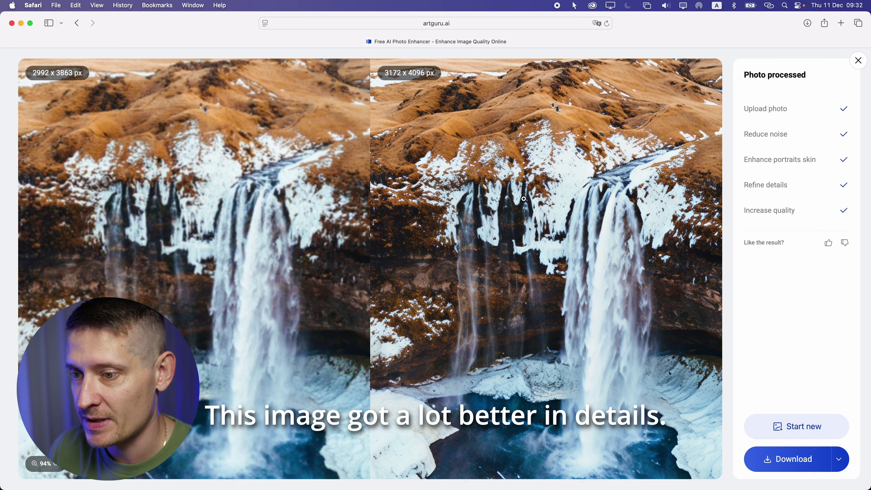
left_click(542, 240)
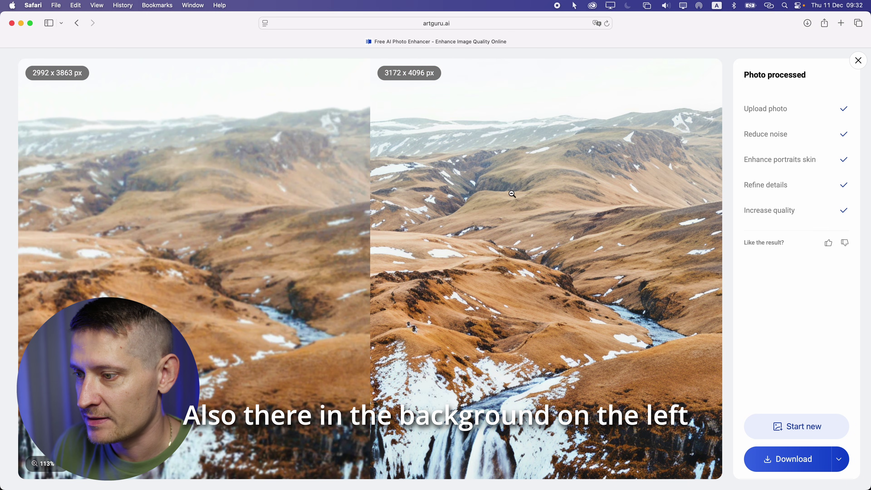
scroll(465, 180, "up", 2)
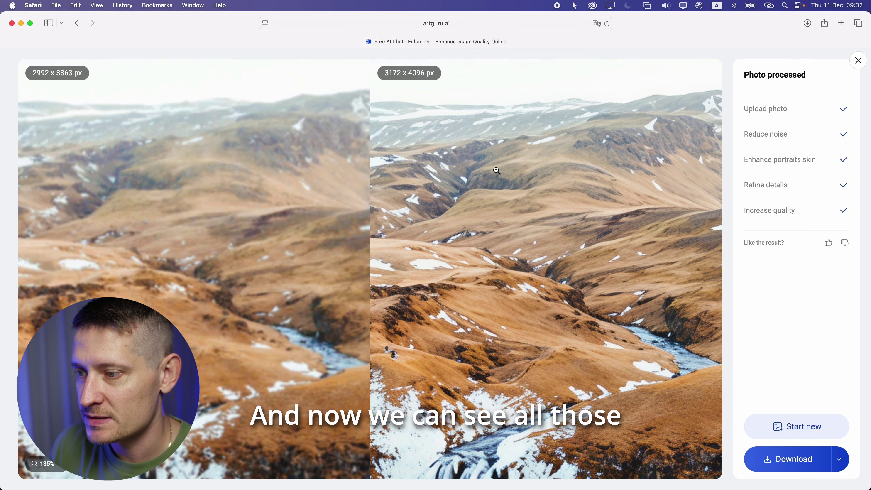
left_click_drag(497, 171, 552, 153)
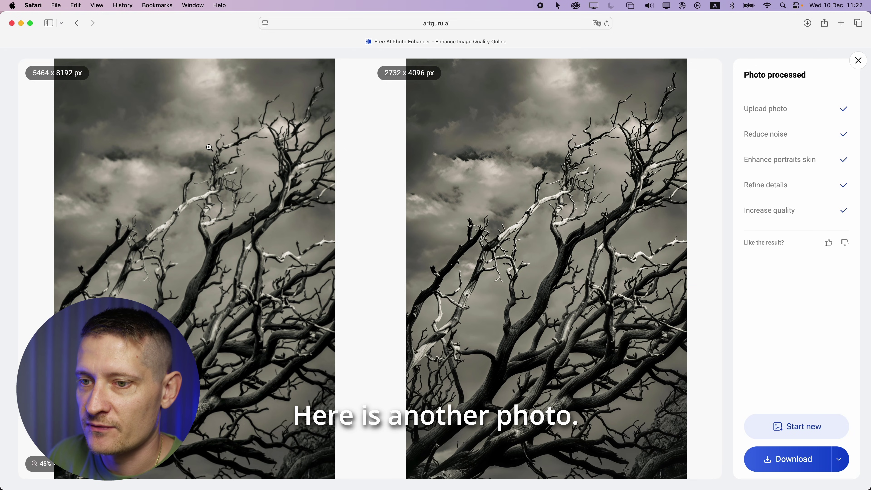
Step: Zoom into the tree photo and pan across several branch clusters, comparing original and enhanced detail
scroll(422, 172, "up", 5)
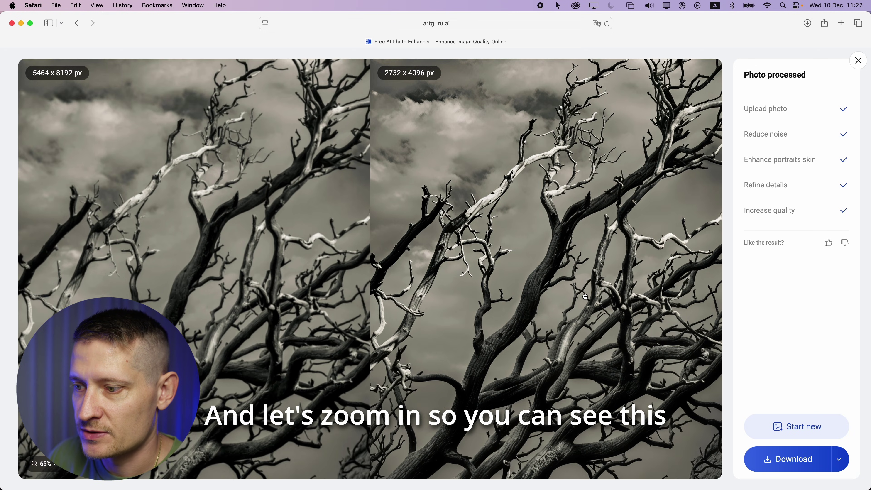
scroll(598, 252, "up", 5)
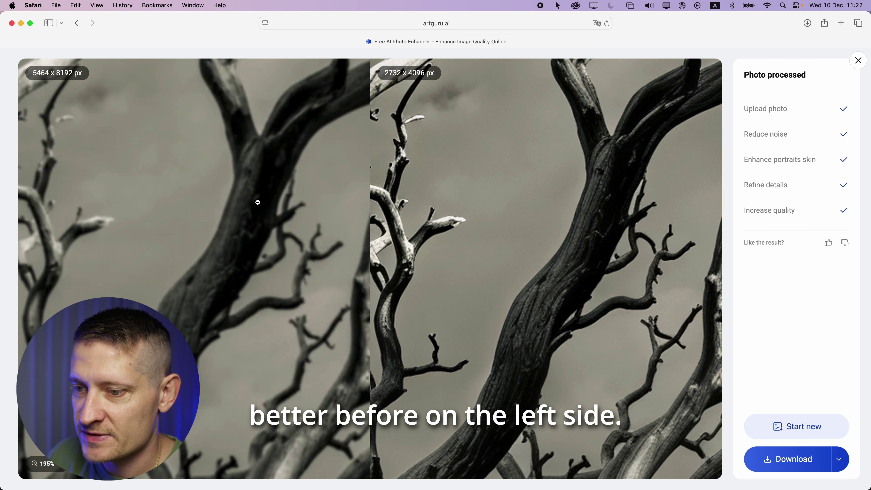
left_click_drag(248, 178, 512, 224)
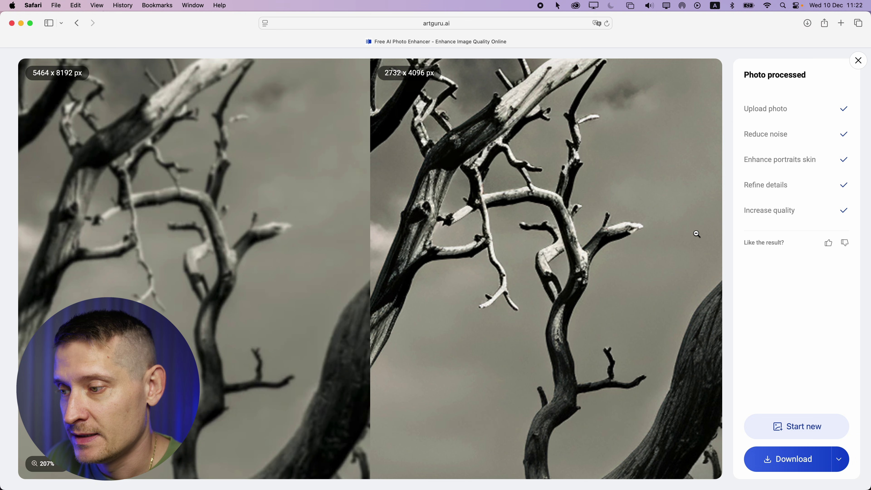
left_click_drag(697, 234, 520, 187)
left_click_drag(535, 238, 576, 233)
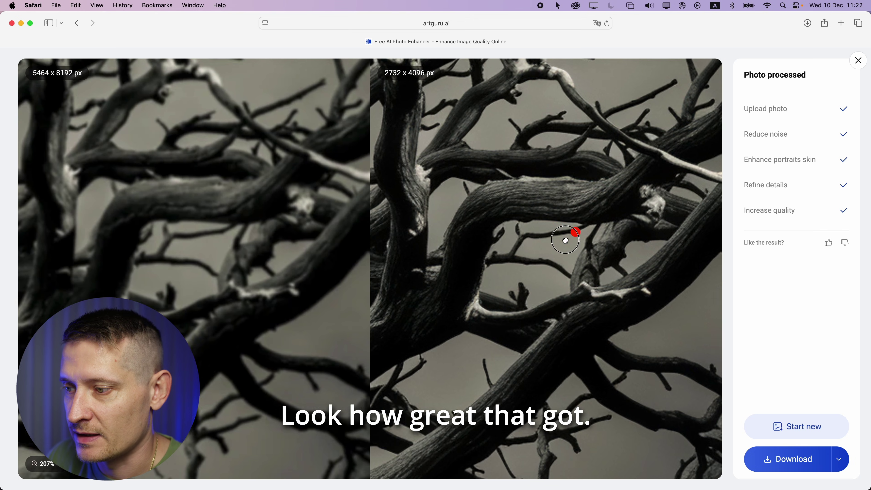
scroll(574, 208, "down", 2)
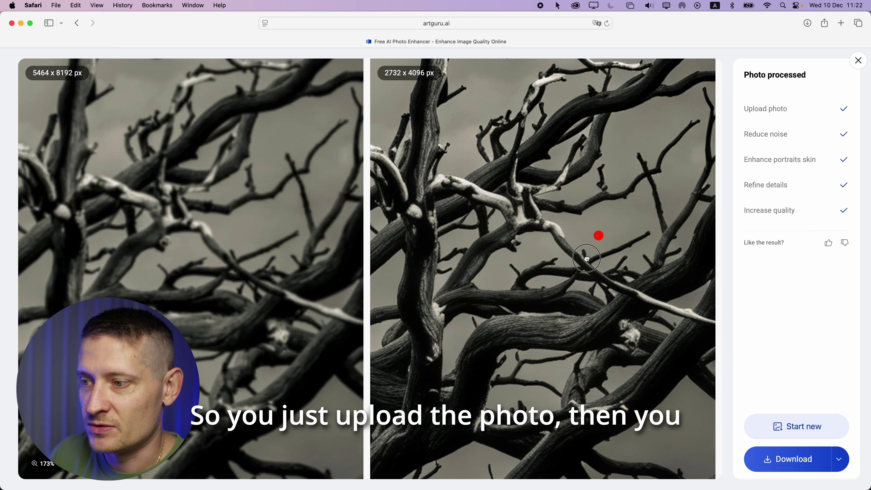
left_click_drag(599, 235, 603, 346)
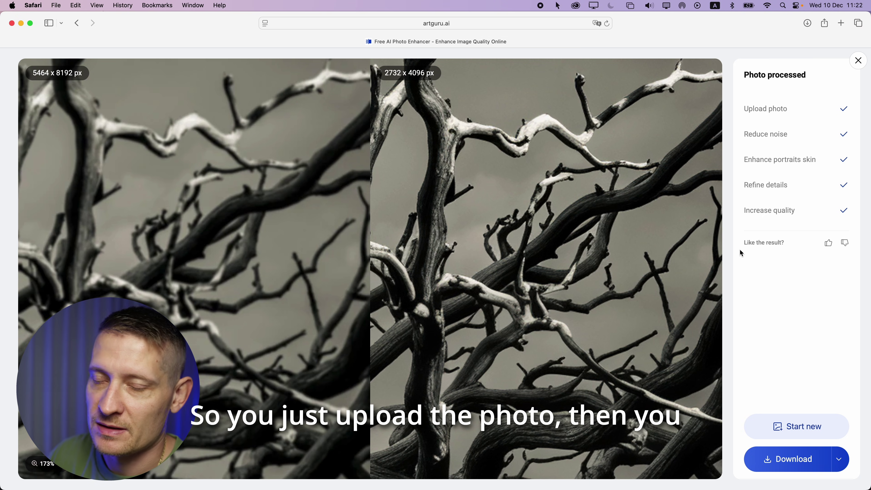